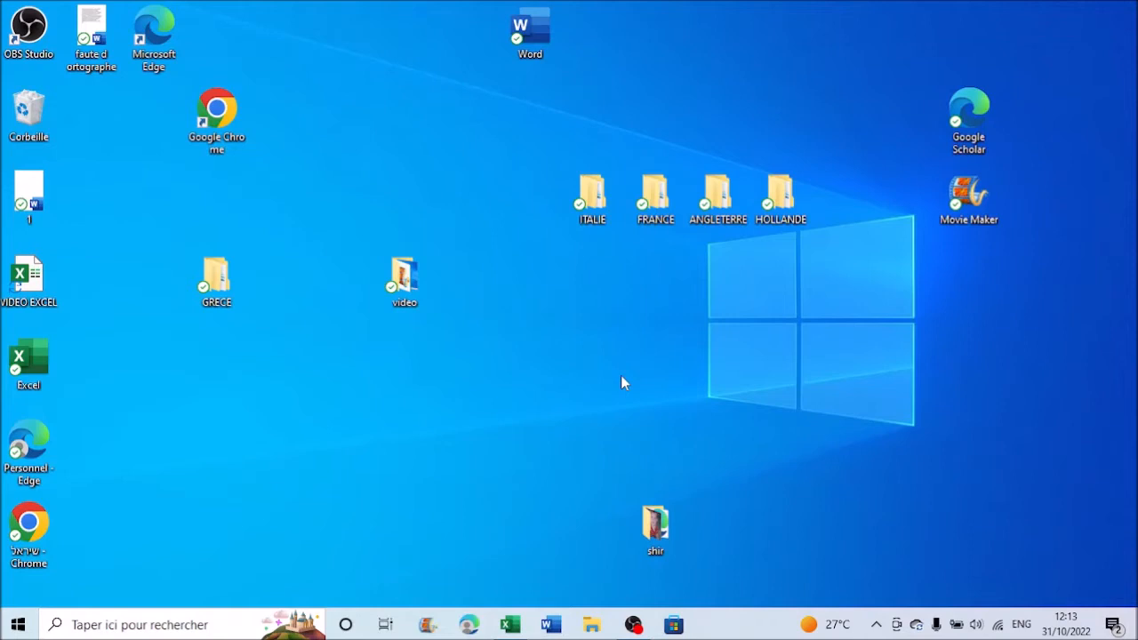
Switch to the VIDEO EXCEL workbook in Excel and enter the header "UMERO DE LA SEMAINE" in cell I1 of sheet FILS2.
left_click(510, 626)
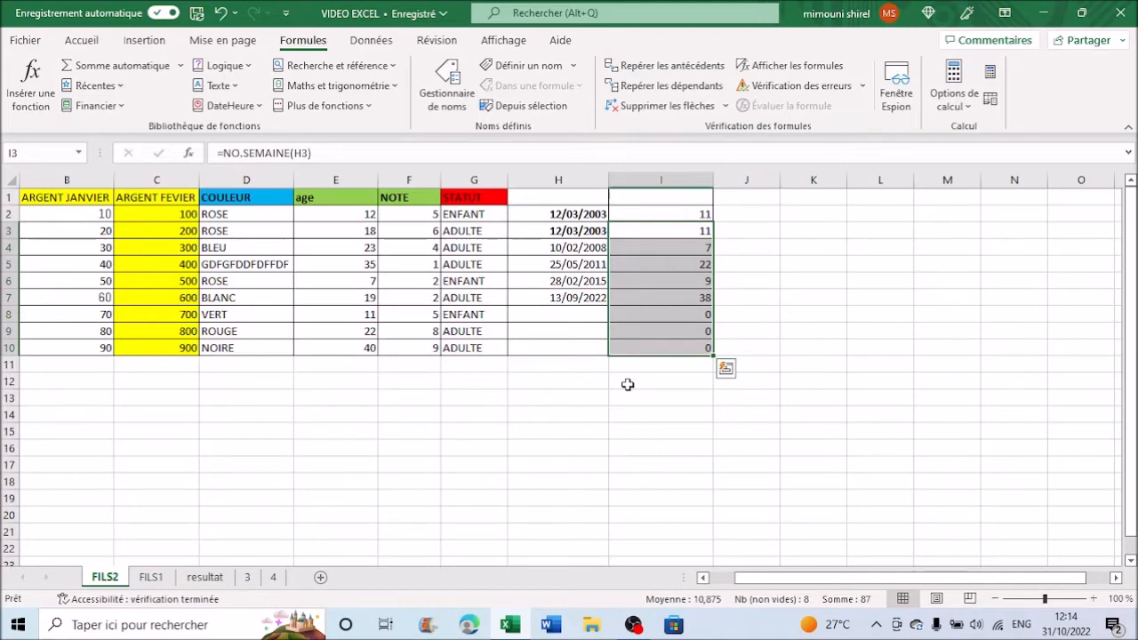
left_click(698, 199)
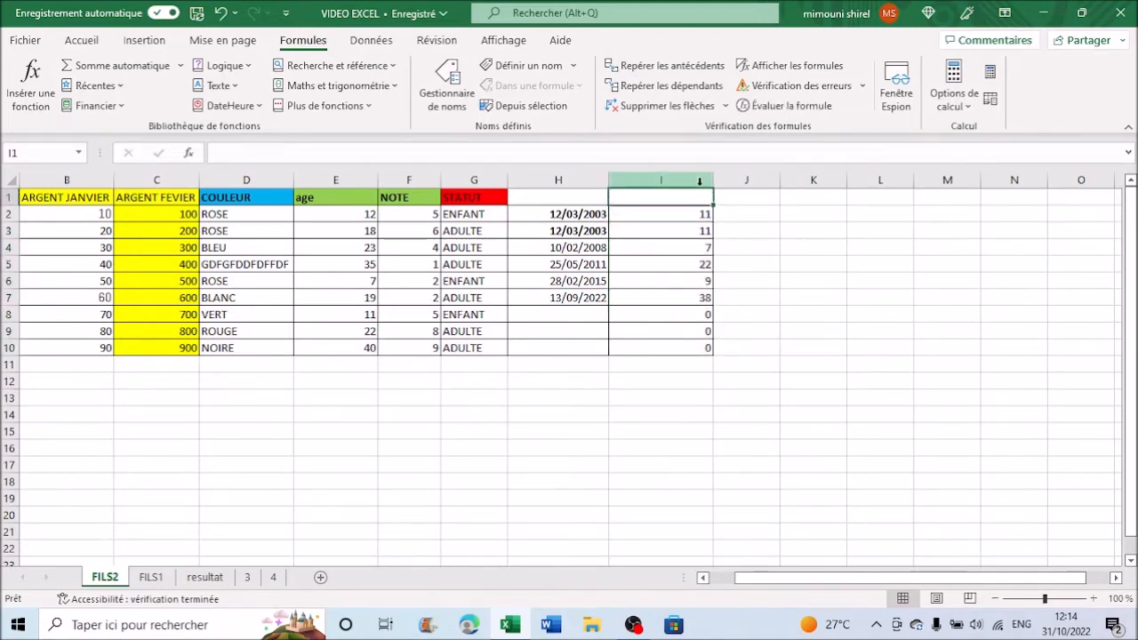
left_click(698, 180)
type("UMERO DE LA SEMAINE")
left_click(761, 249)
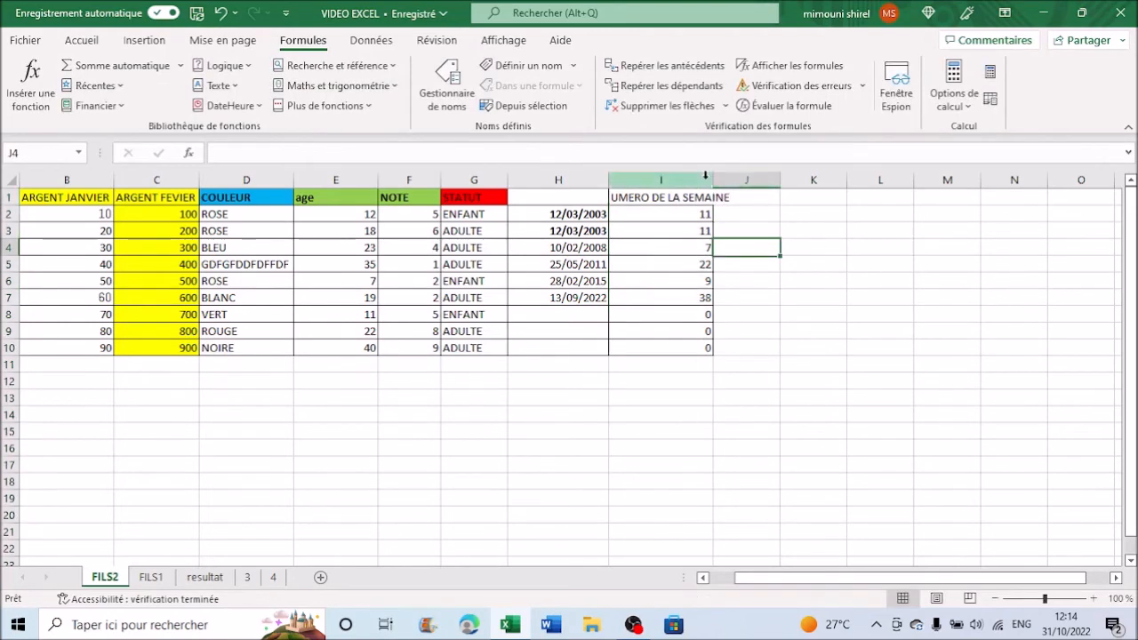
Auto-fit the width of column I to its header text.
left_click(705, 175)
double_click(713, 175)
left_click(805, 247)
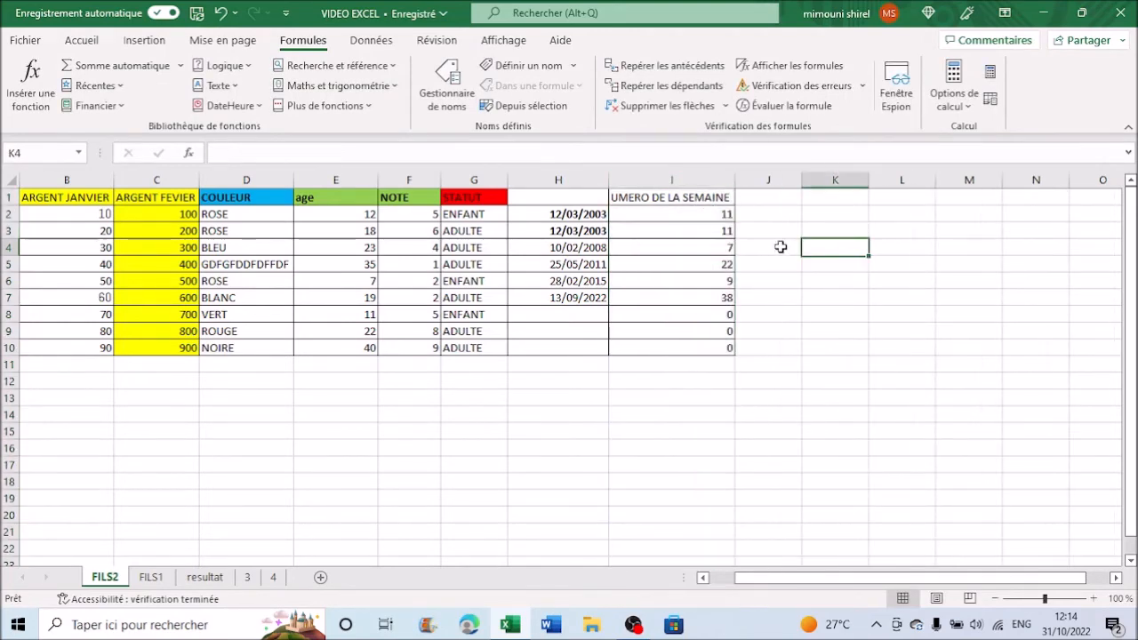
Apply borders to cells J1 to J10 and widen column J.
left_click_drag(767, 196, 760, 351)
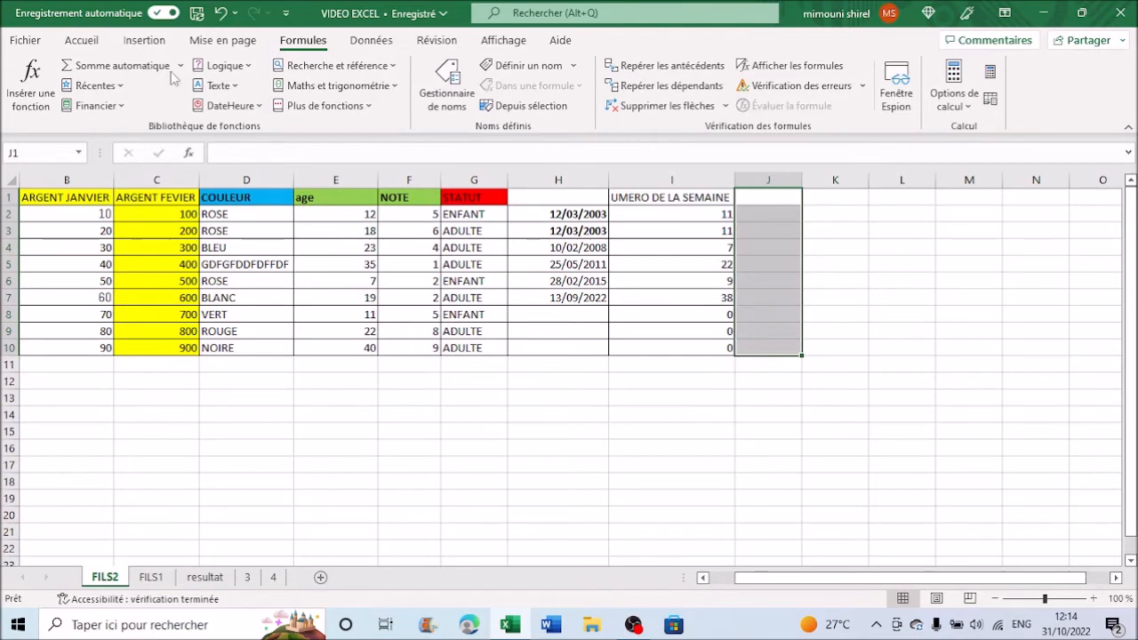
left_click(81, 40)
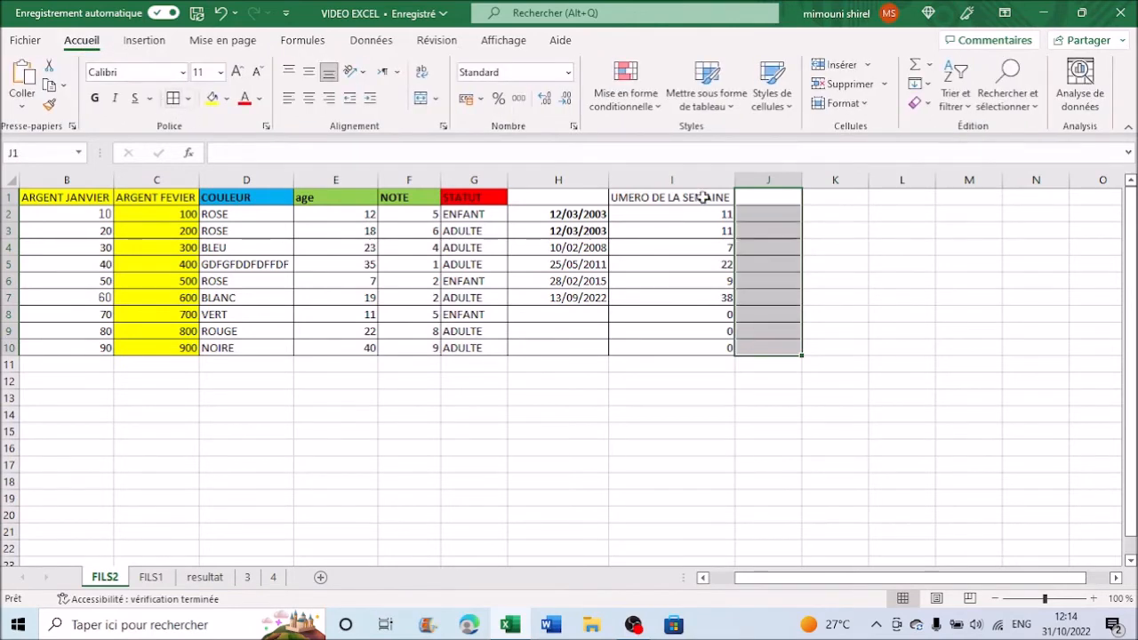
left_click_drag(802, 179, 840, 179)
Enter the header "ANNEE" in cell J1.
left_click(778, 196)
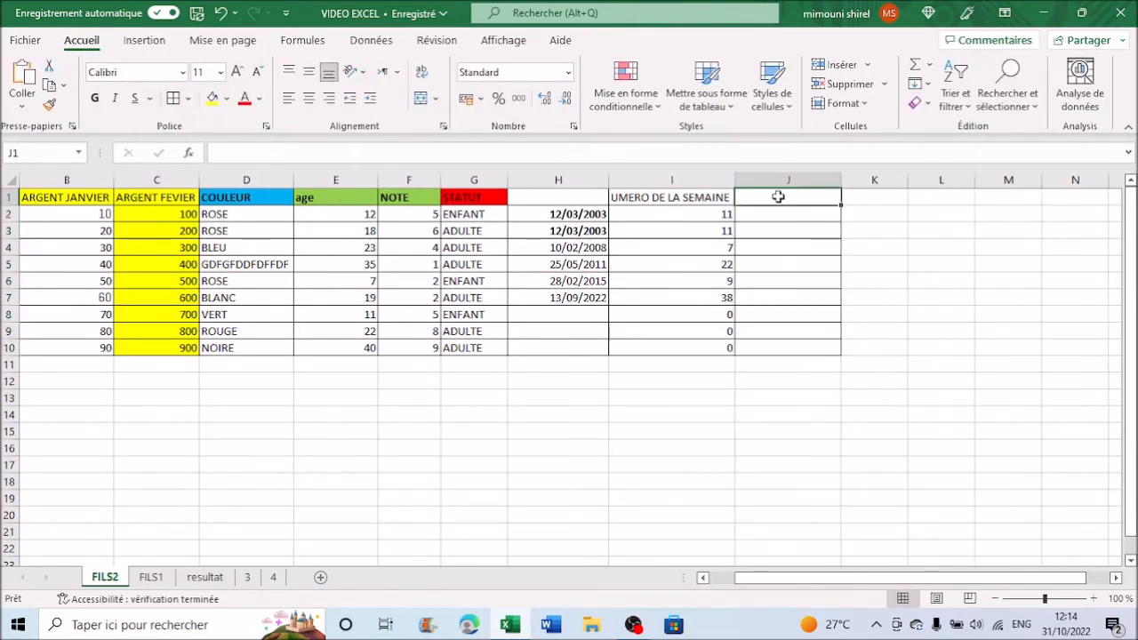
type("ANNEE")
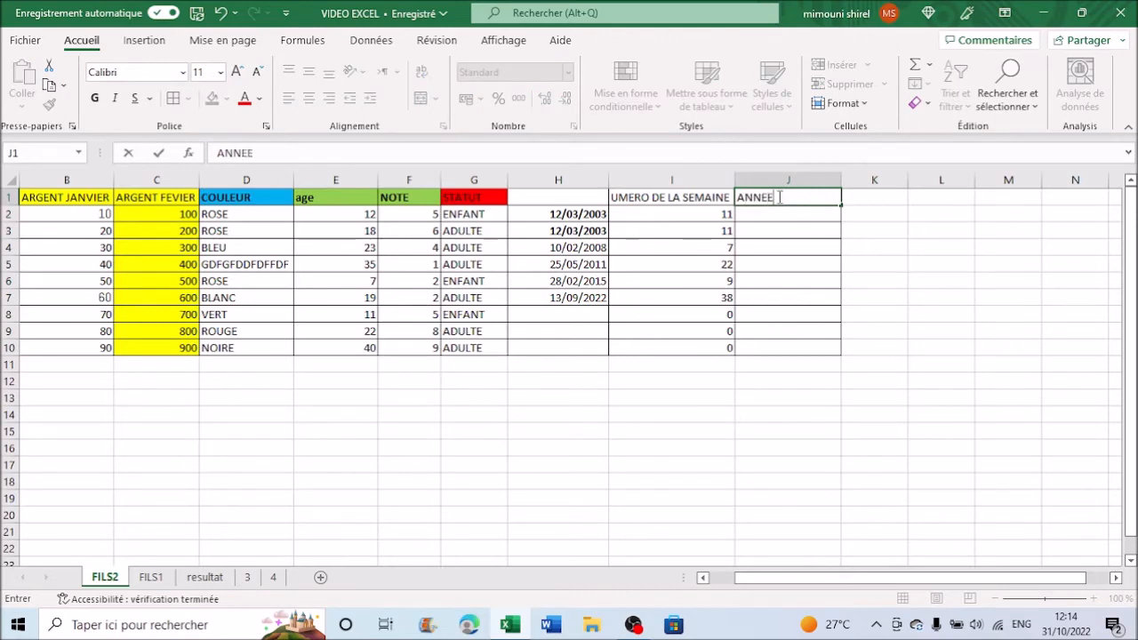
key("Return")
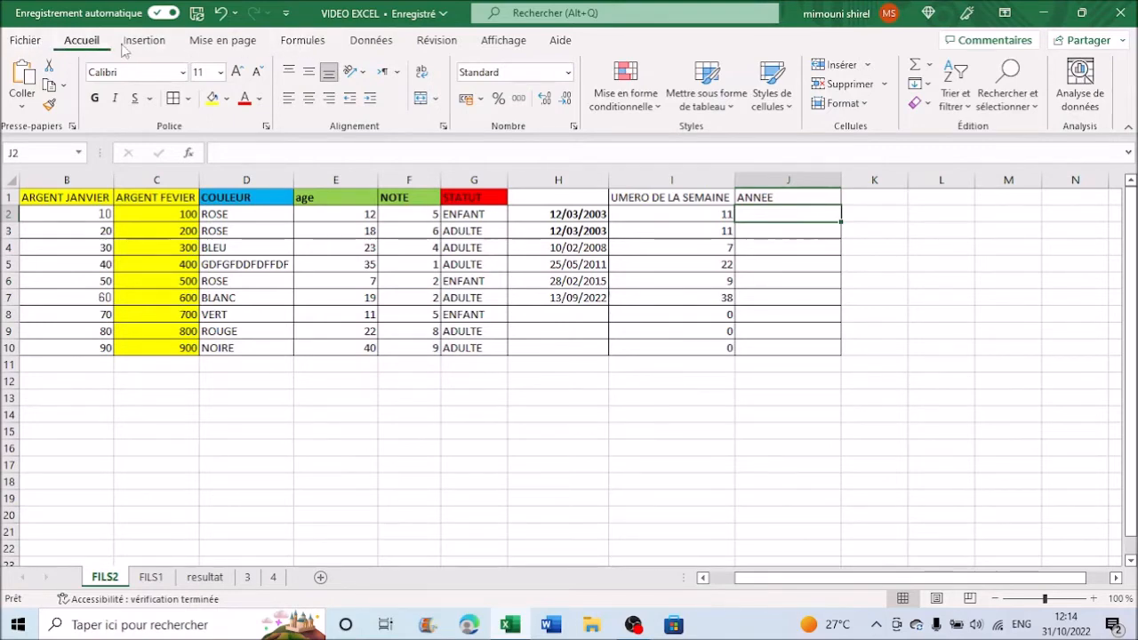
Use Insert Function to find ANNEE and insert it in cell J2 with H2 as its serial number argument.
left_click(367, 41)
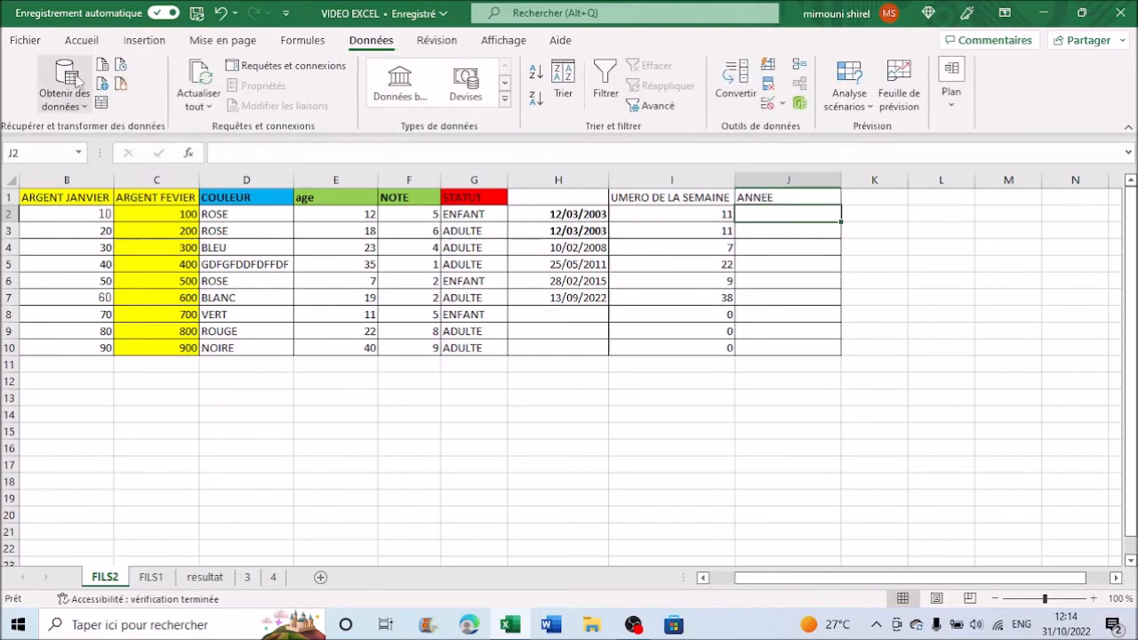
left_click(303, 41)
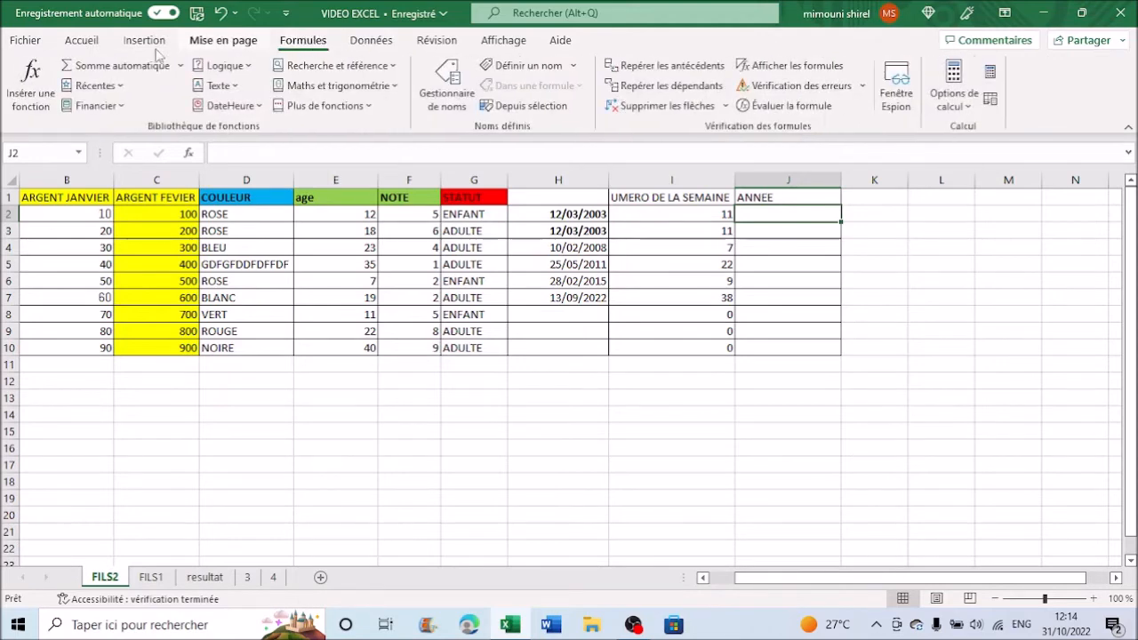
left_click(27, 78)
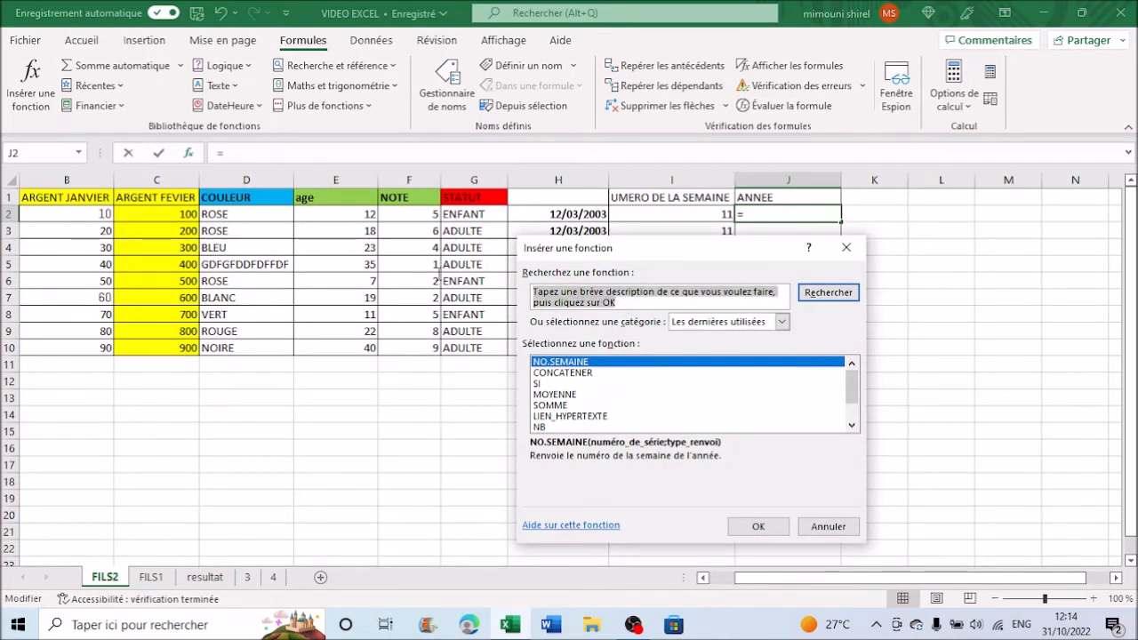
type("ANNEE")
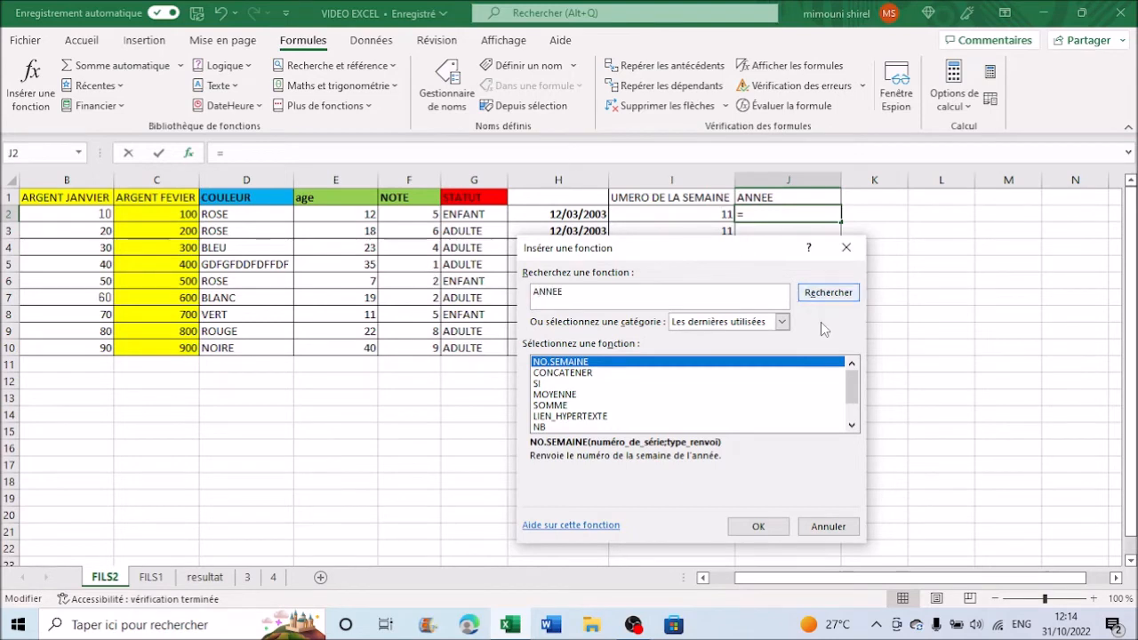
left_click(821, 297)
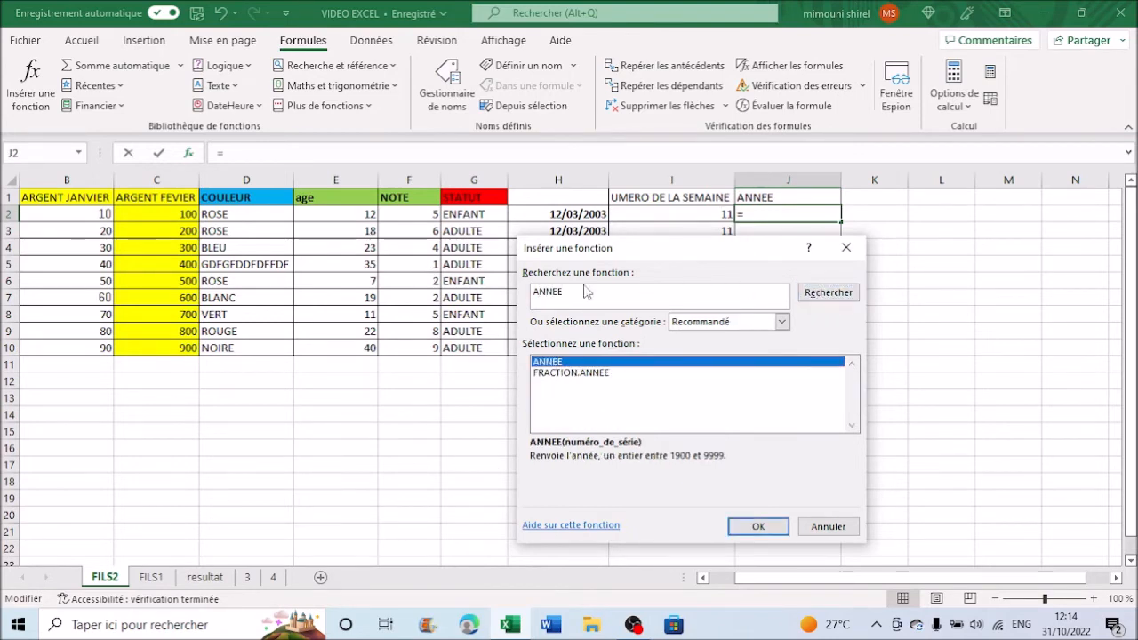
double_click(554, 365)
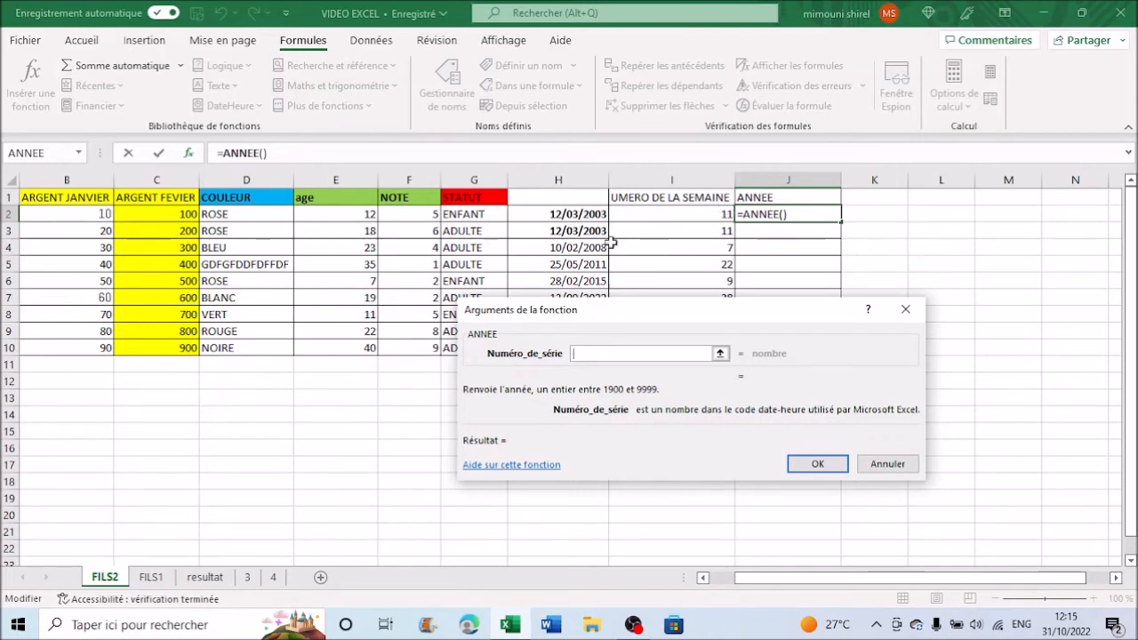
left_click_drag(646, 324, 584, 353)
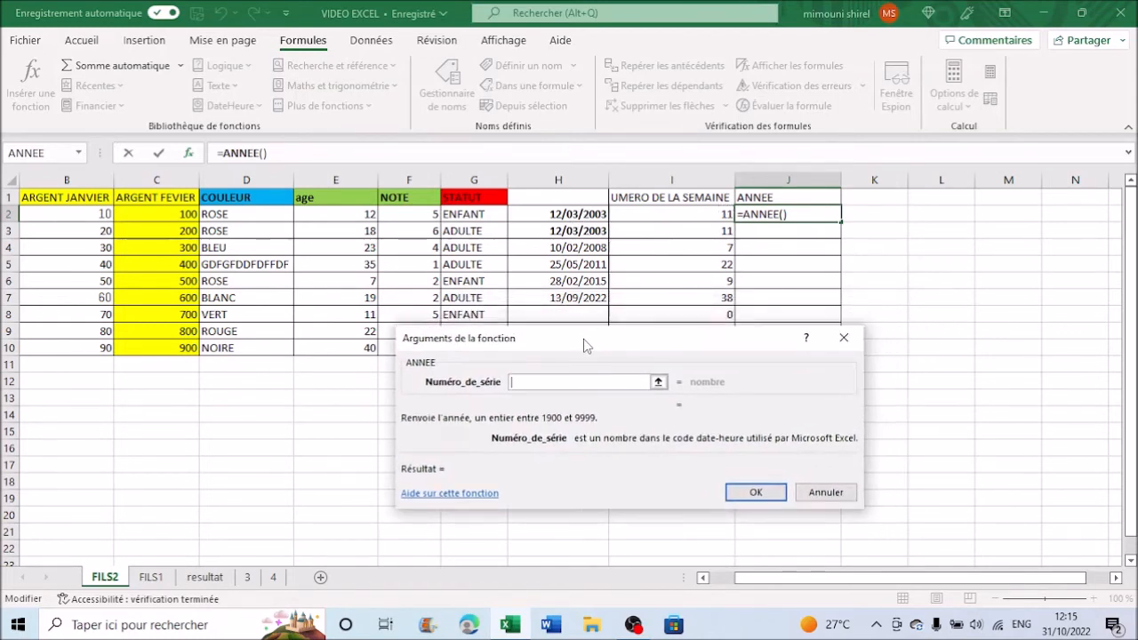
left_click(578, 216)
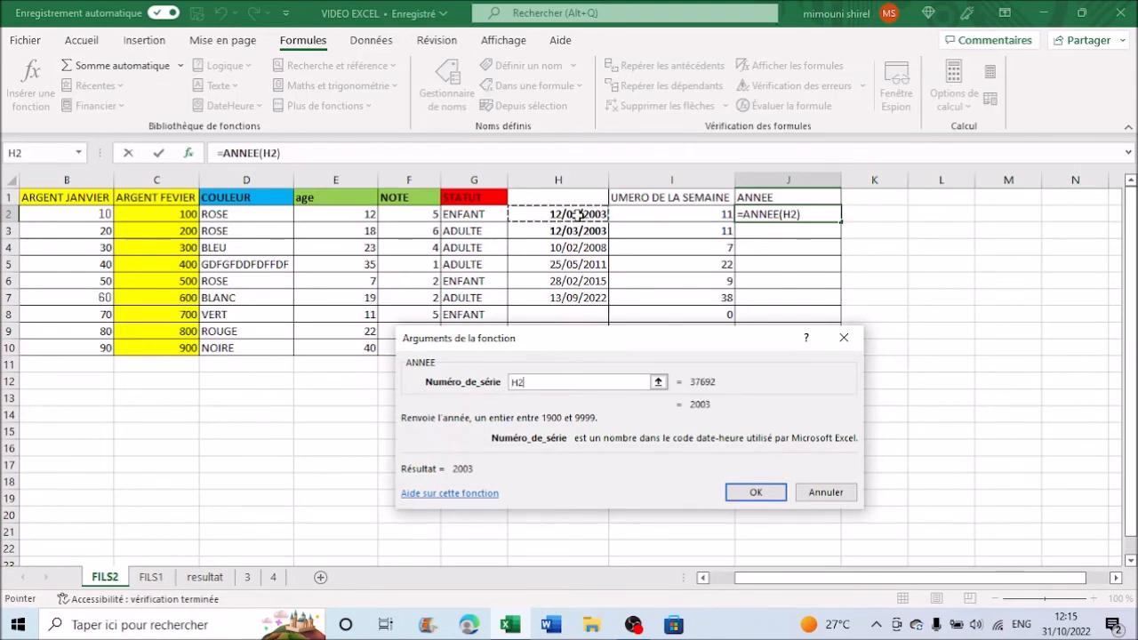
left_click(773, 495)
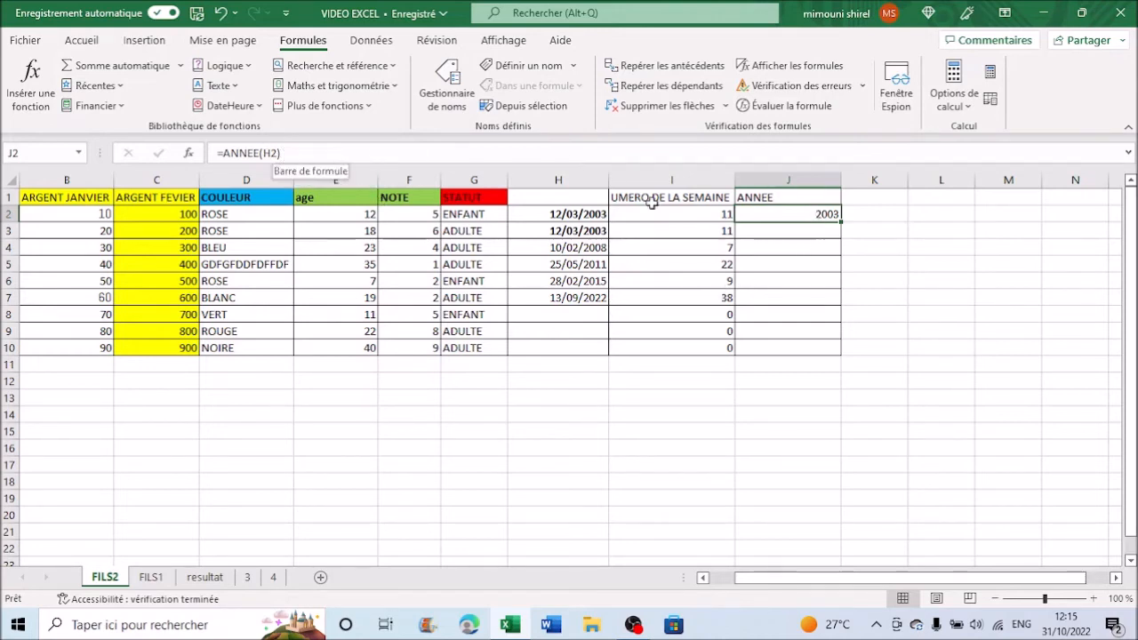
Enter the formula =ANNEE(H3) directly in cell J3.
left_click(815, 234)
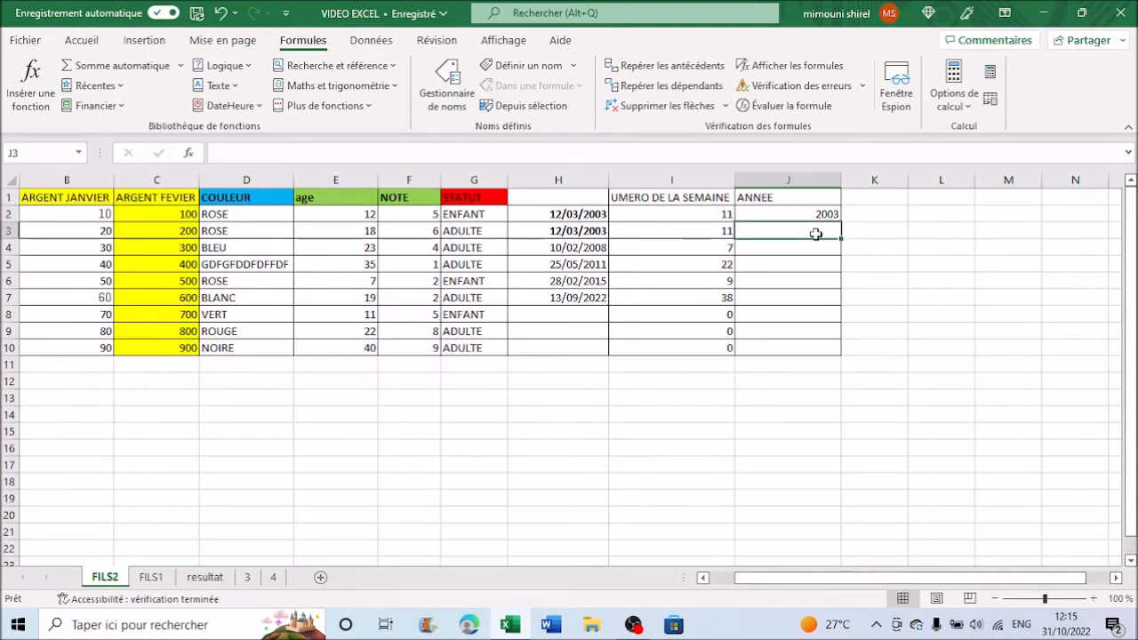
type("=")
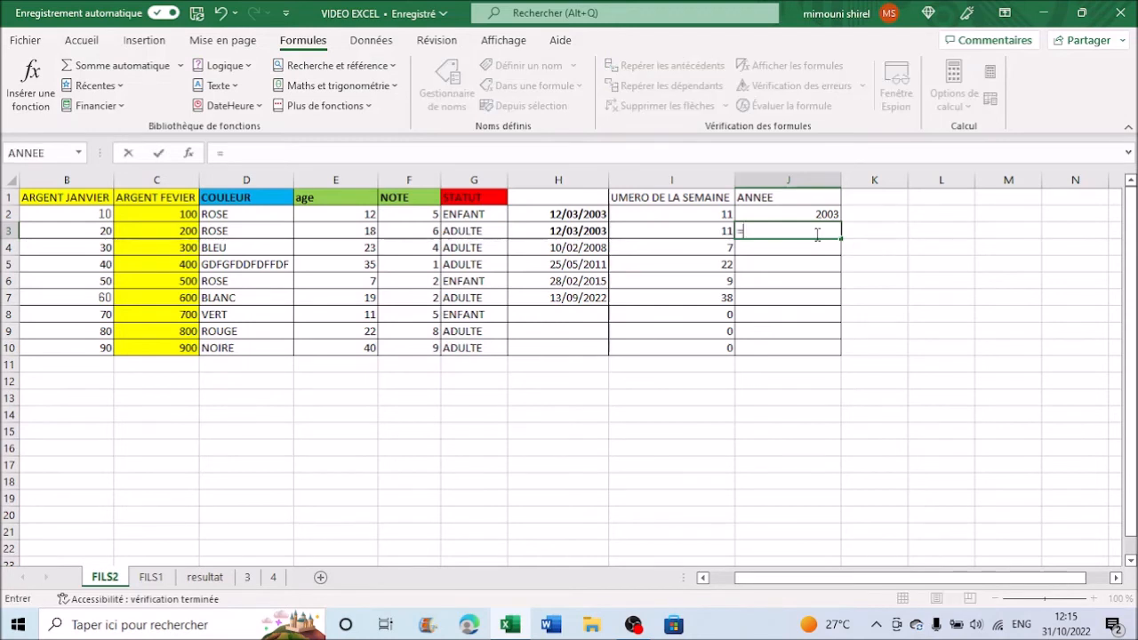
type("ANNEE")
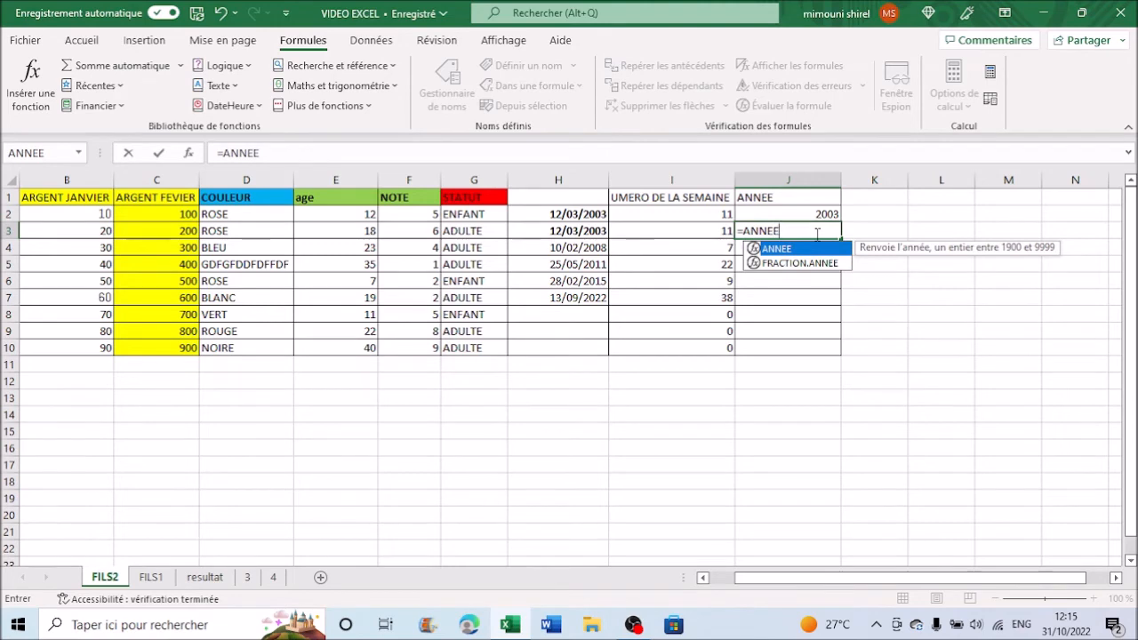
type("(")
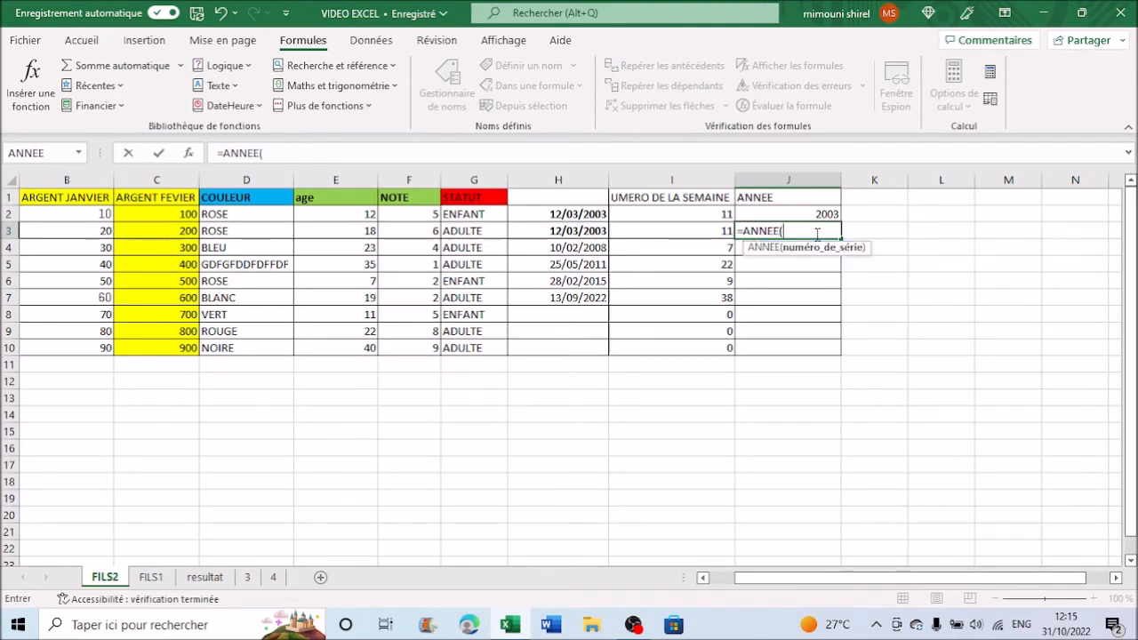
left_click(572, 233)
type(")")
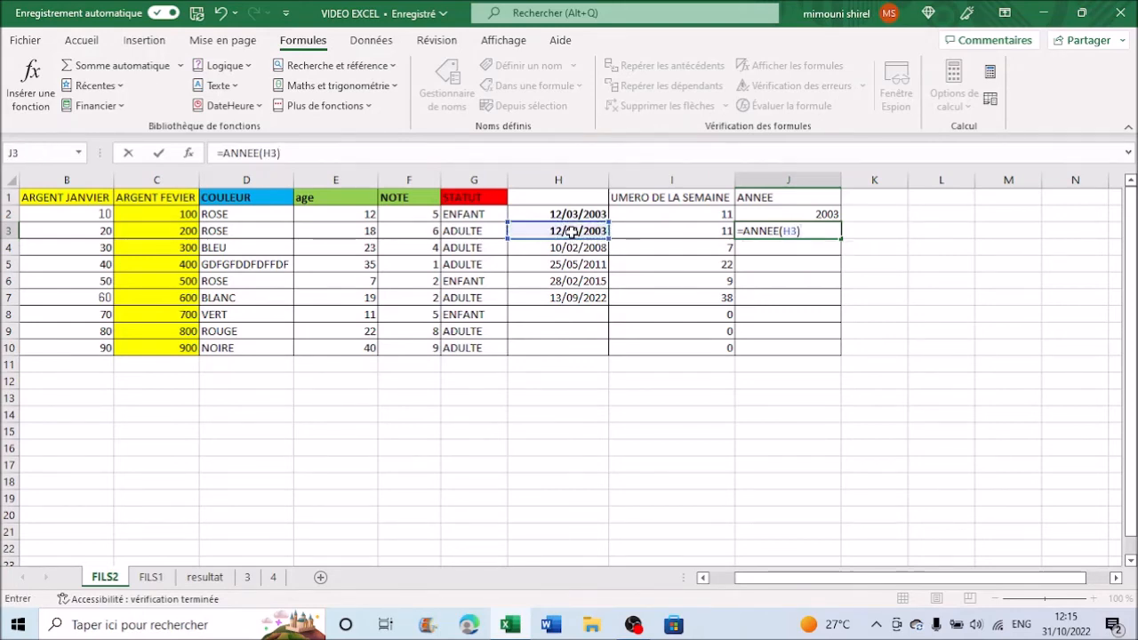
key("Return")
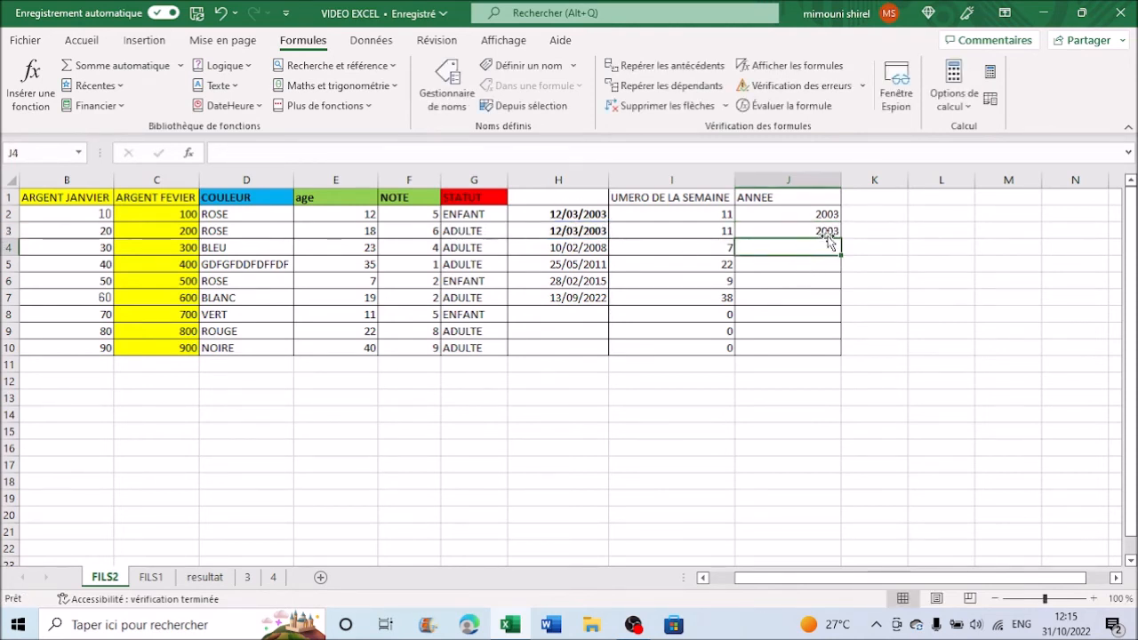
Fill the ANNEE formula from J3 down to J10 and compare the date in H7 with its year in J7.
left_click(825, 233)
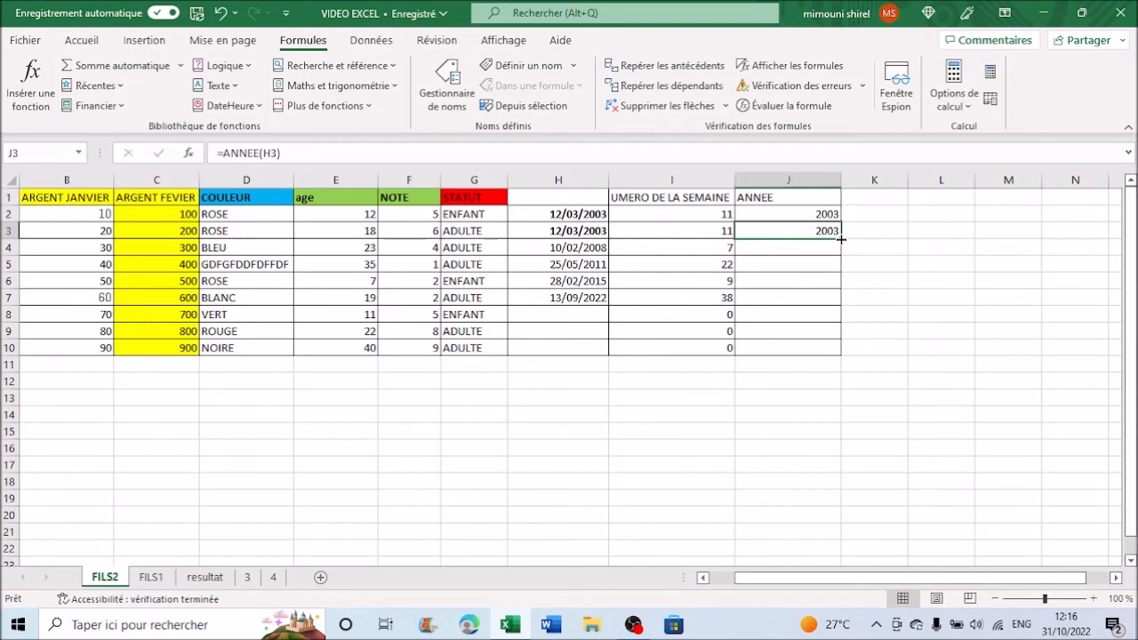
left_click_drag(840, 239, 830, 355)
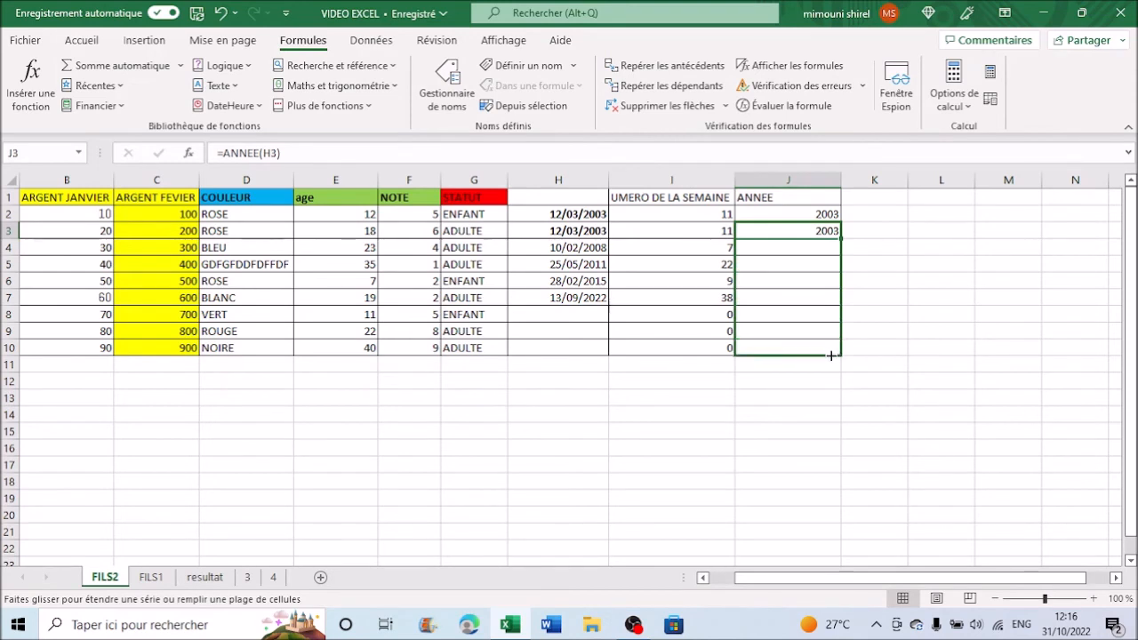
left_click_drag(830, 355, 830, 355)
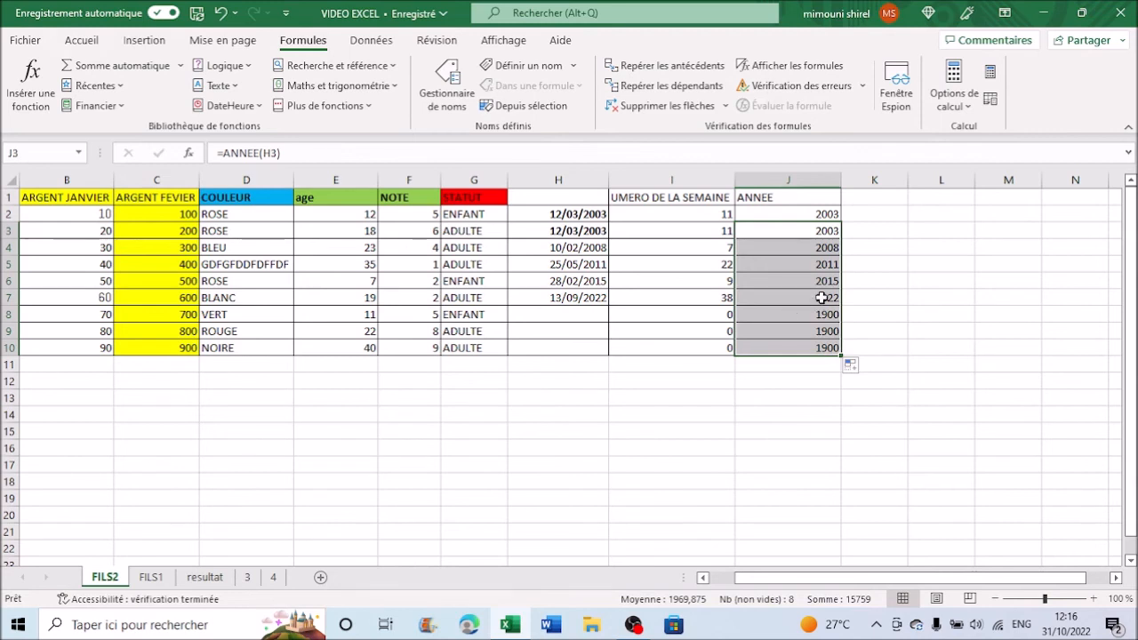
left_click(578, 297)
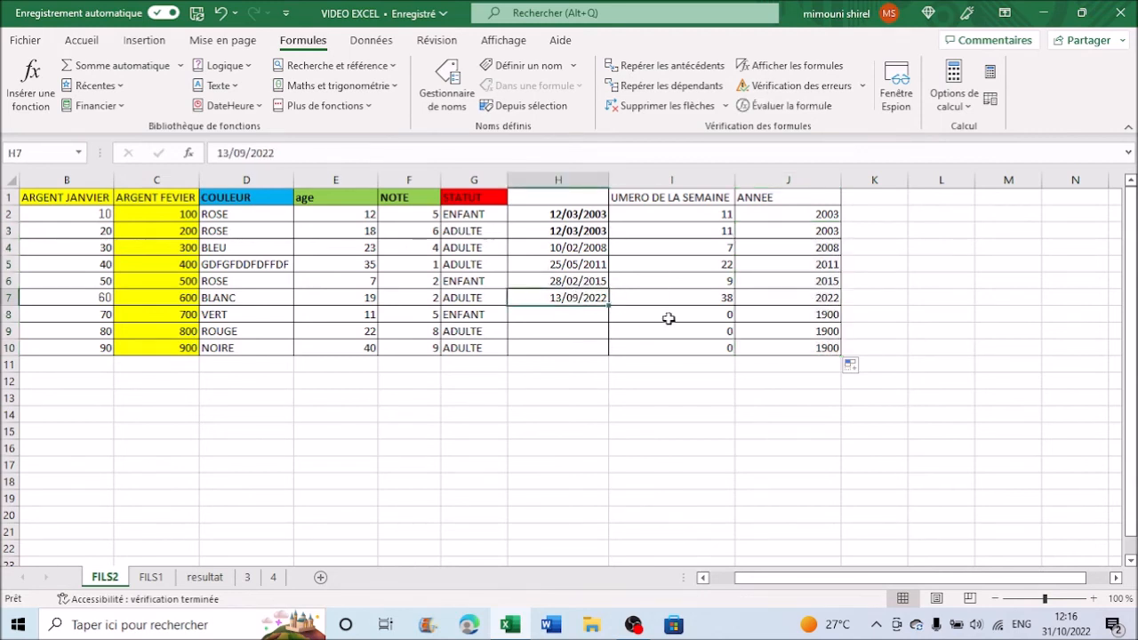
left_click(823, 299)
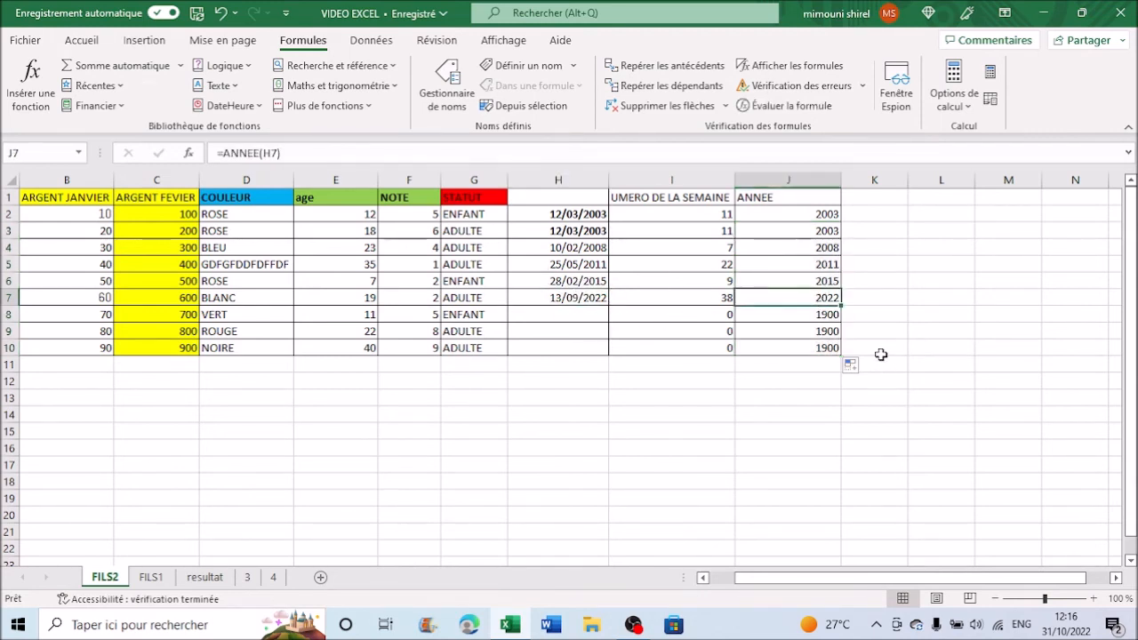